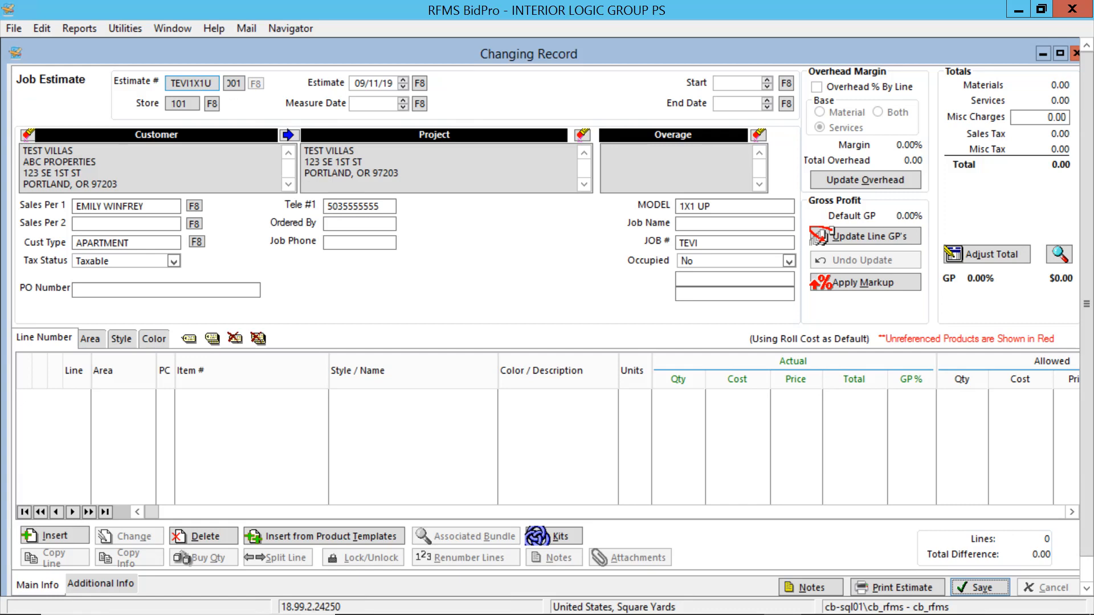
Open a custom note for the estimate and enter the heading line "1X1 UPSTAIRS".
drag(204, 84, 216, 84)
click(830, 587)
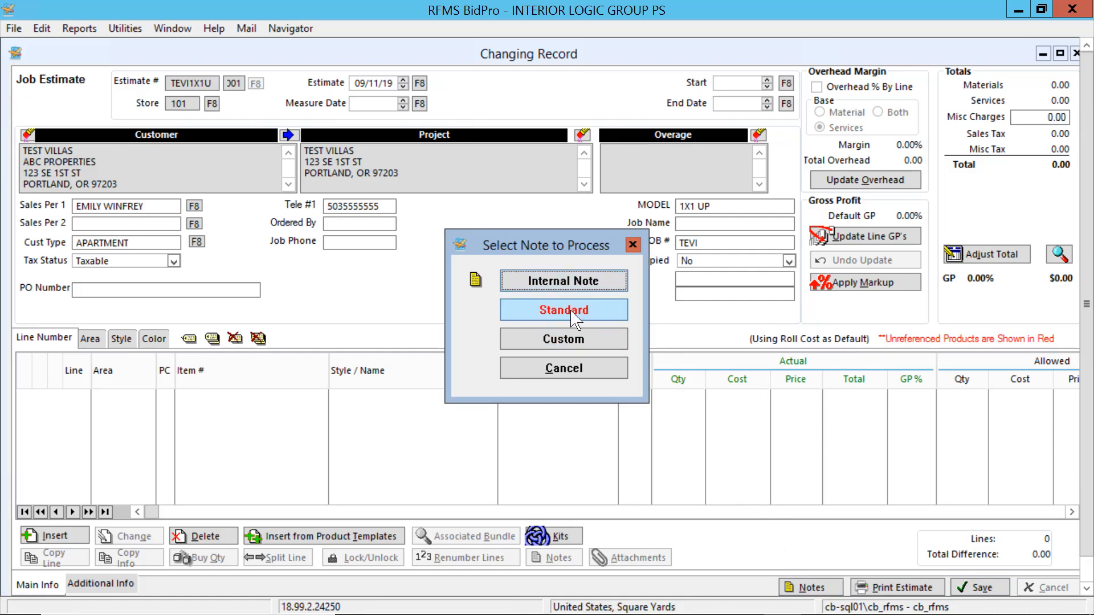
click(571, 341)
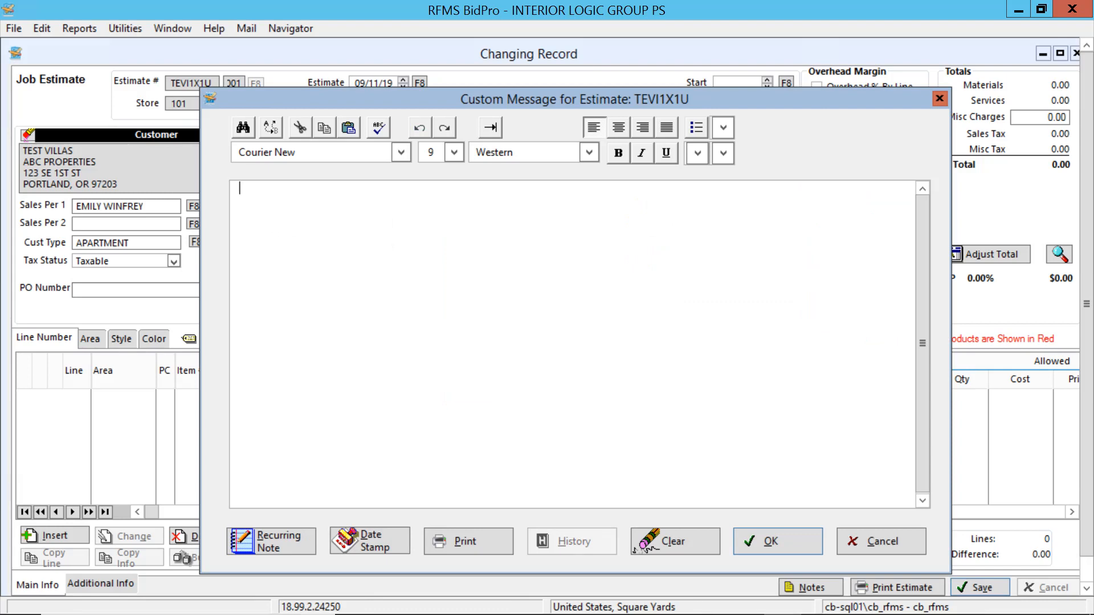
text(1X1 UPSTAIRS)
key(Return)
Add the carpet line "CPT: 18-0 LR, 14-0 BR, 4-0 HL" below the note's heading.
text(CPT: )
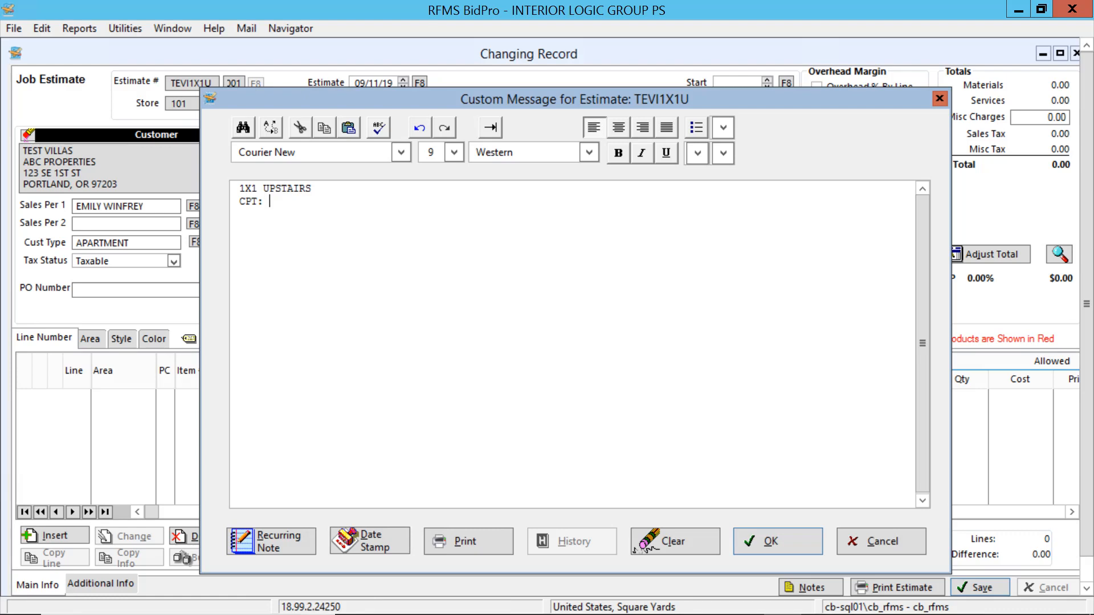
text(18)
text(LR, 14-0 BR, 4-0 HL)
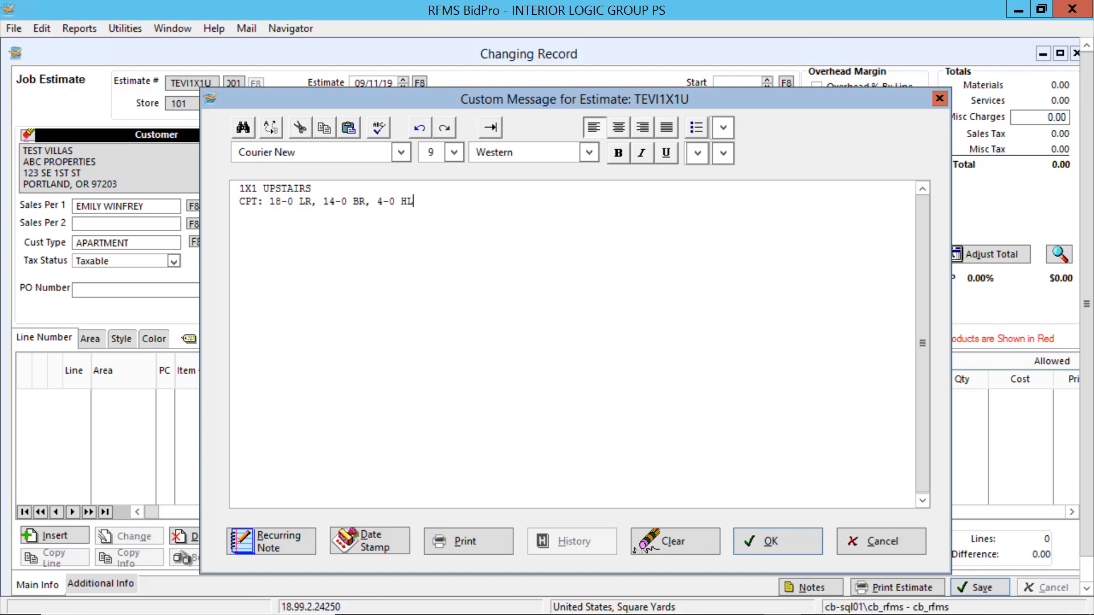
Start a vinyl line below the carpet line with "VIN: 12X14-0 KIT/DR".
key(Return)
text(VIN:)
text(12X14-0 KIT/)
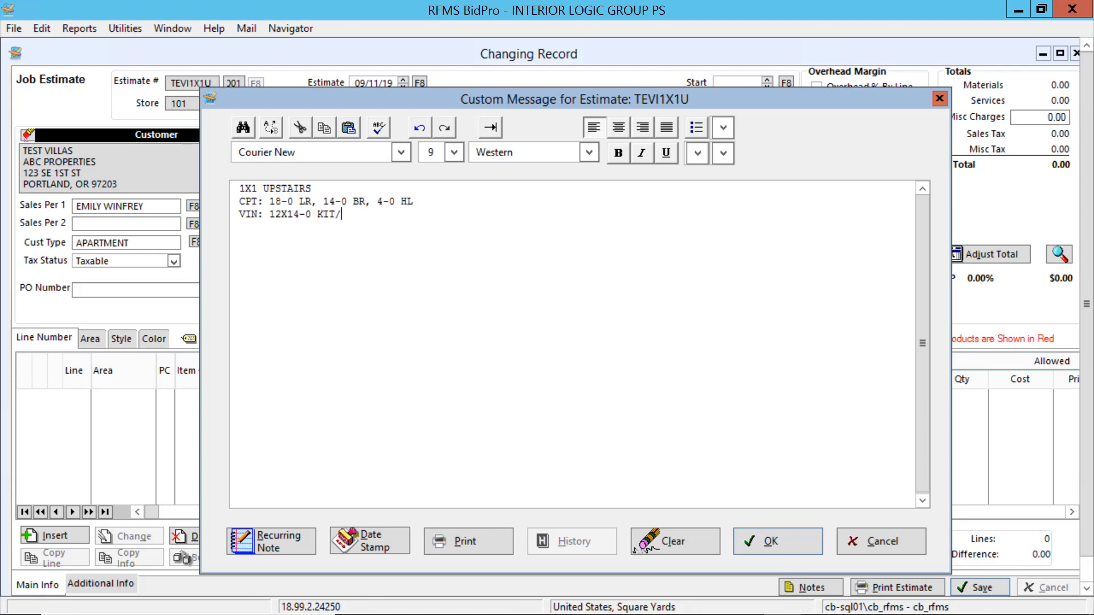
text(DR, 12X4-0 UTLY, 12X5-0)
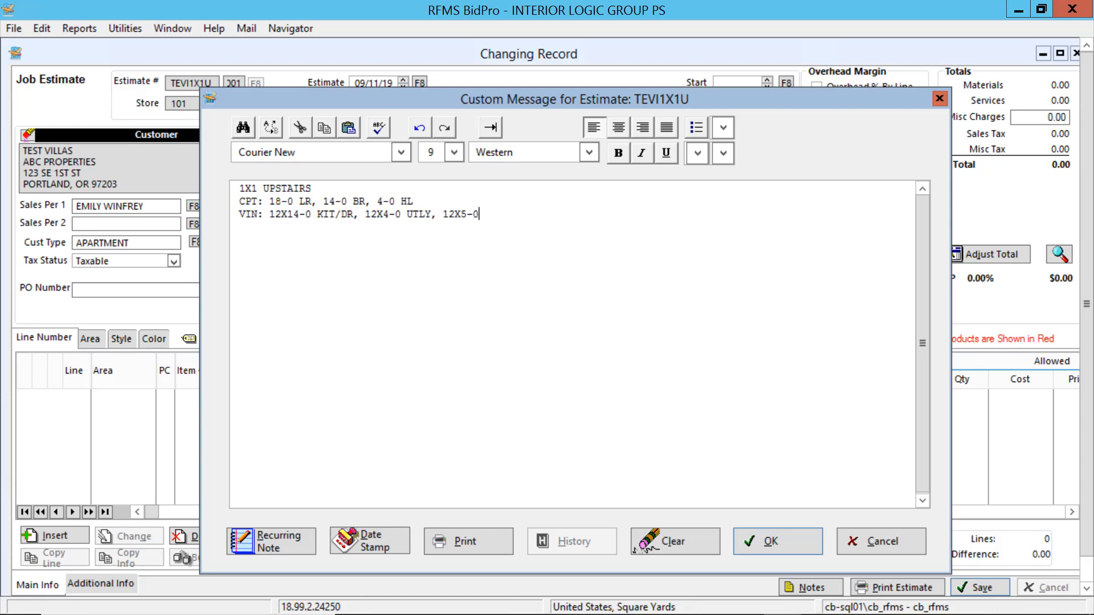
text( BA)
click(270, 202)
text(12)
key(BackSpace)
key(BackSpace)
Start a new line below the VIN line with "CB: 25' KIT/DR".
click(497, 214)
key(Return)
text(CB:)
text(25' KIT/DR)
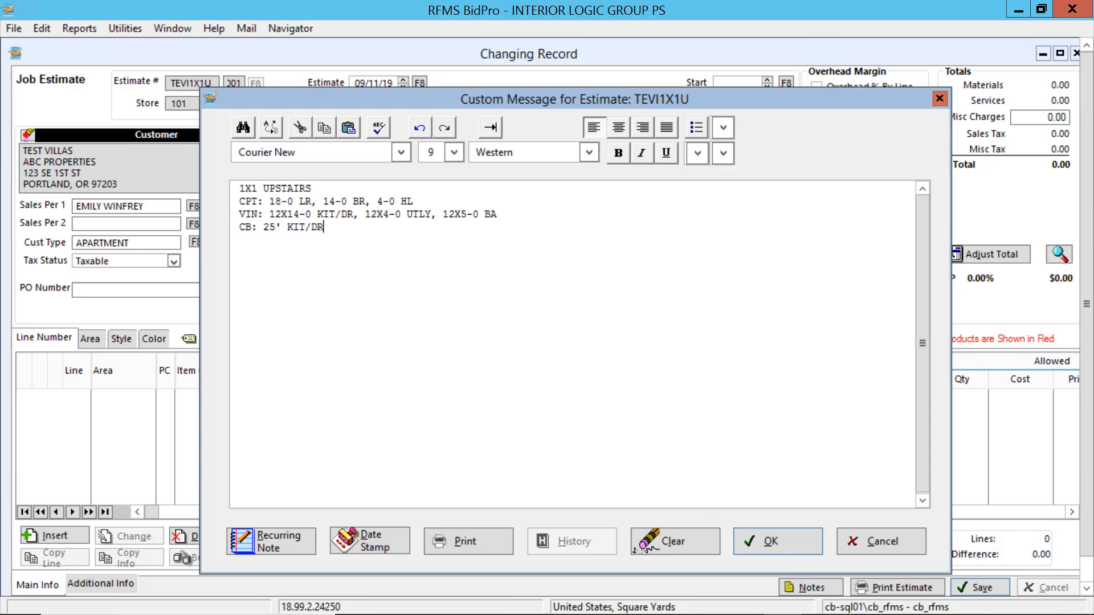
text(,)
Extend the CB line with the utility and bath lengths ", 15' UTLY, 20' BA".
text(15' UTL)
text(Y,)
text(20' BA)
Add the final line "METAL: 24'" to the custom note and accept the note.
key(Return)
text(METAL)
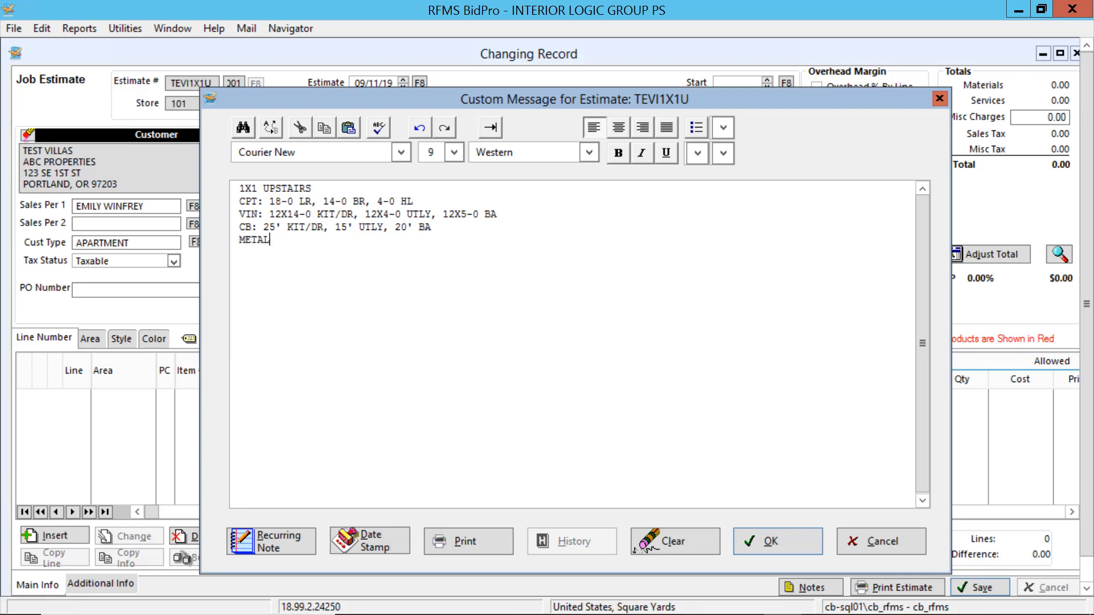
text(:)
text(24')
click(784, 541)
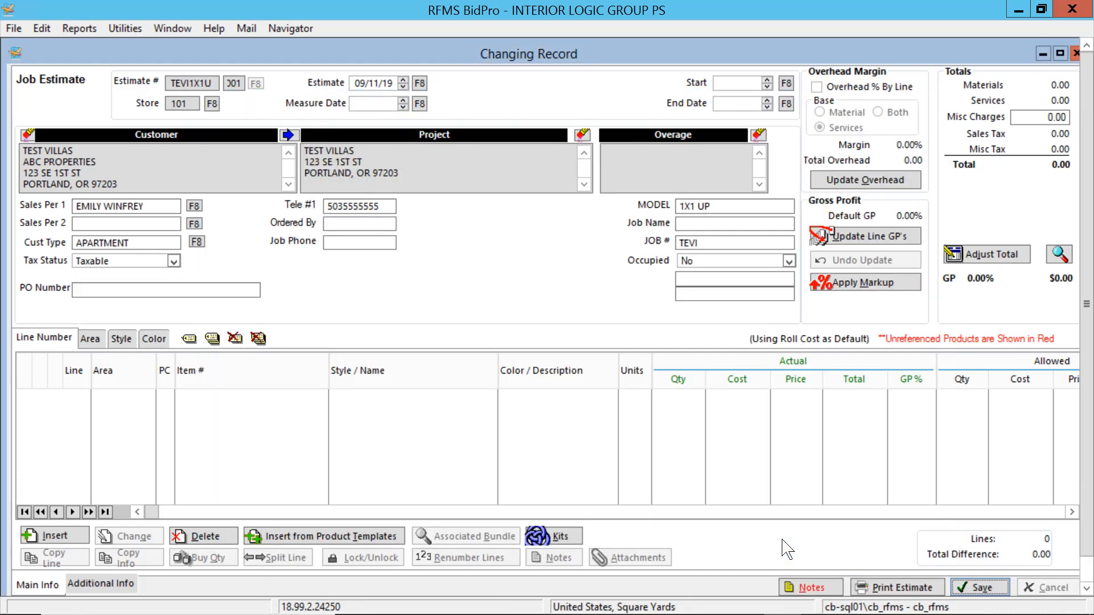